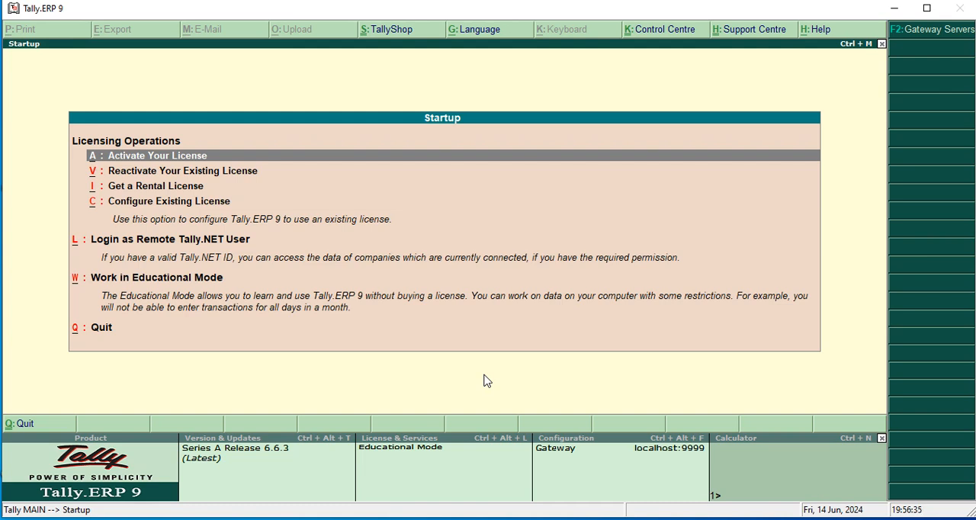
pyautogui.press('Down')
pyautogui.press('Down')
pyautogui.press('Down')
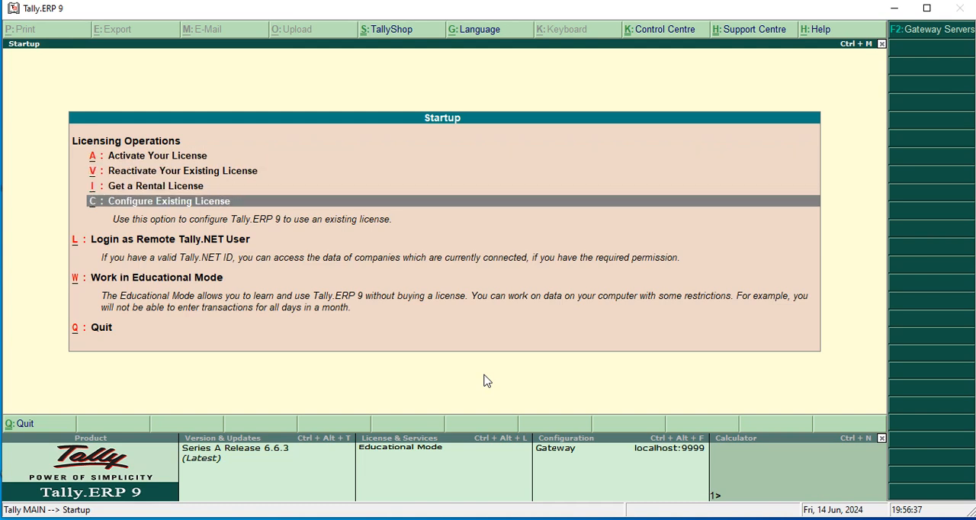
pyautogui.press('Down')
pyautogui.press('Down')
pyautogui.press('Down')
pyautogui.press('Up')
pyautogui.press('Up')
pyautogui.press('Up')
pyautogui.press('Up')
pyautogui.press('Up')
pyautogui.press('Up')
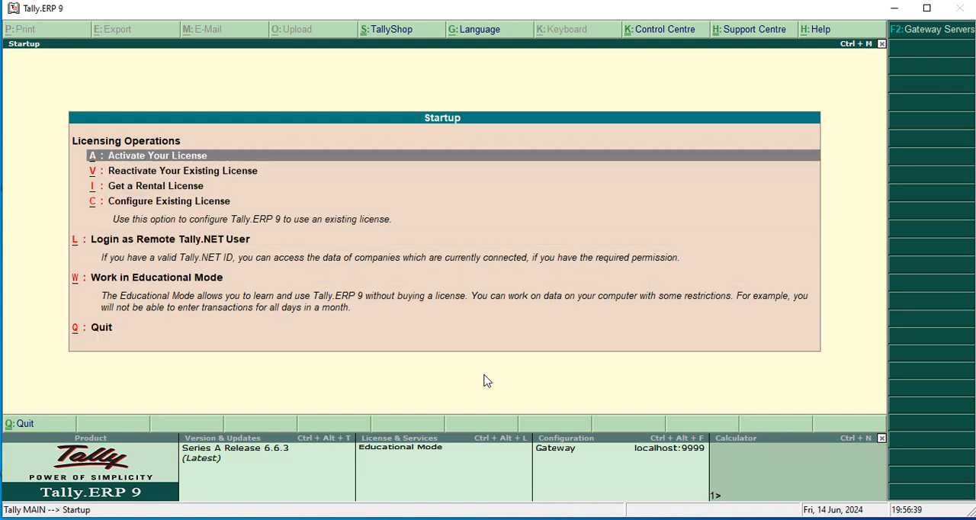
pyautogui.press('Down')
pyautogui.press('Down')
pyautogui.press('Down')
pyautogui.press('Down')
pyautogui.press('Down')
pyautogui.press('Down')
pyautogui.press('Down')
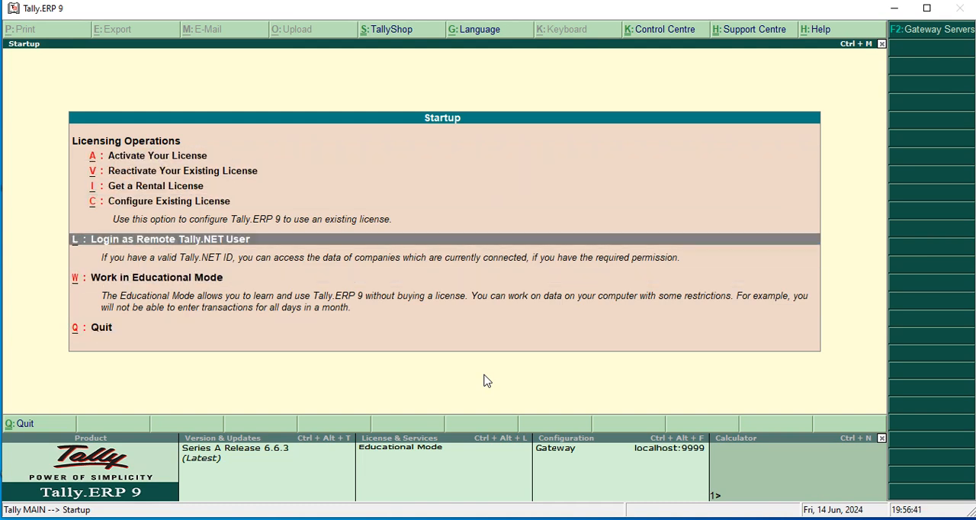
pyautogui.press('Up')
pyautogui.press('Up')
pyautogui.press('Up')
pyautogui.press('Up')
pyautogui.press('Up')
pyautogui.press('Up')
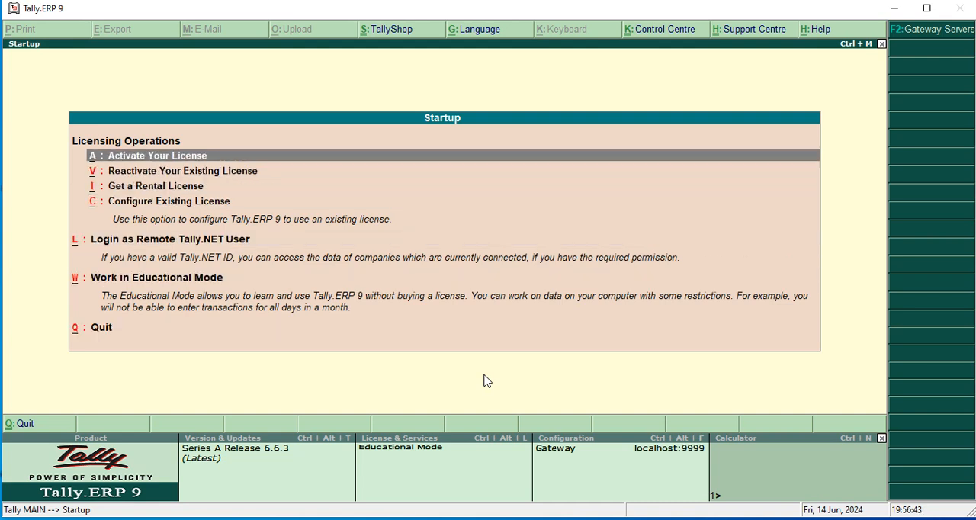
# - Start working in Educational Mode
pyautogui.press('Down')
pyautogui.press('Down')
pyautogui.press('Down')
pyautogui.press('Down')
pyautogui.press('Down')
pyautogui.press('Down')
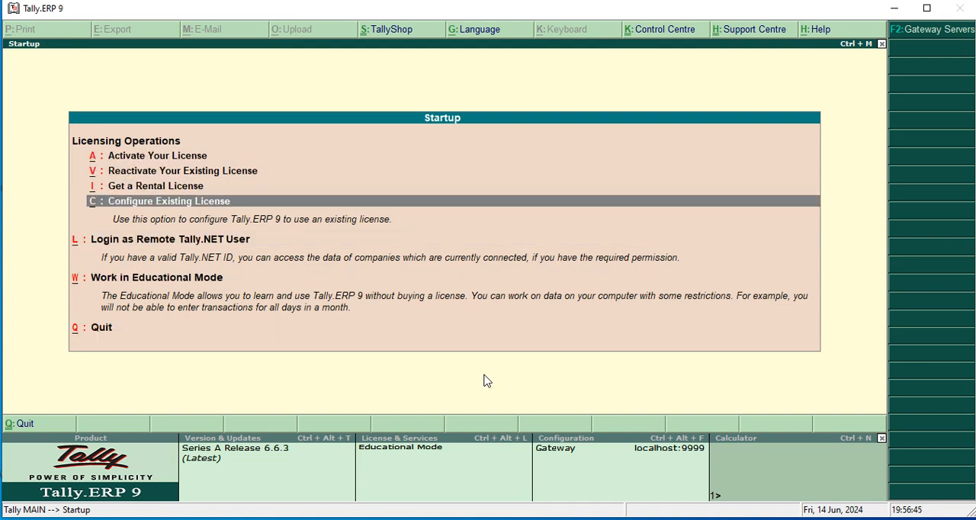
pyautogui.press('Up')
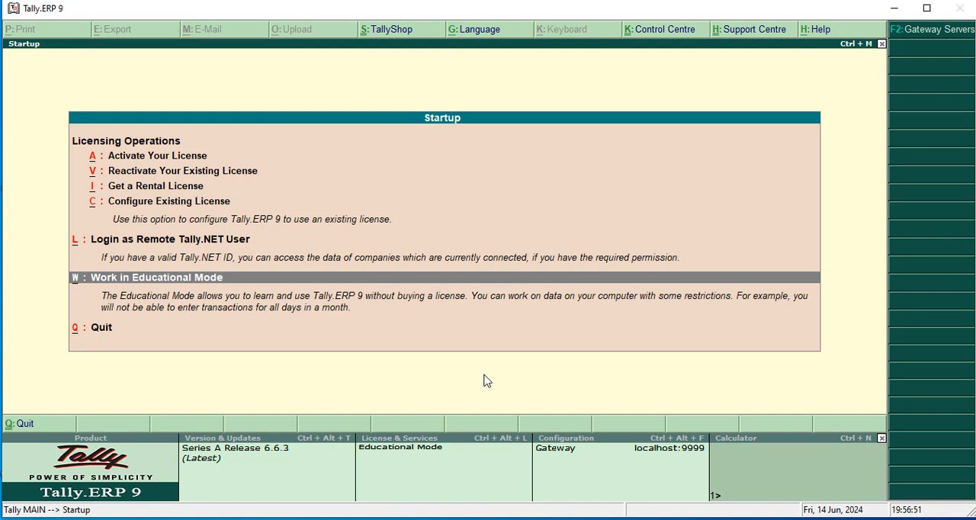
pyautogui.press('Return')
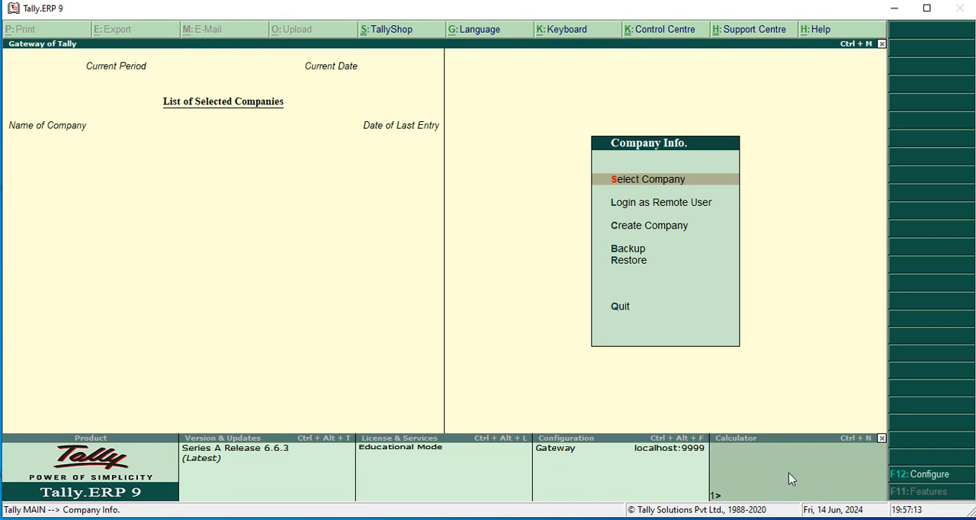
# - Calculate 58/5 with the built-in calculator and return to the company information options
pyautogui.click(763, 467)
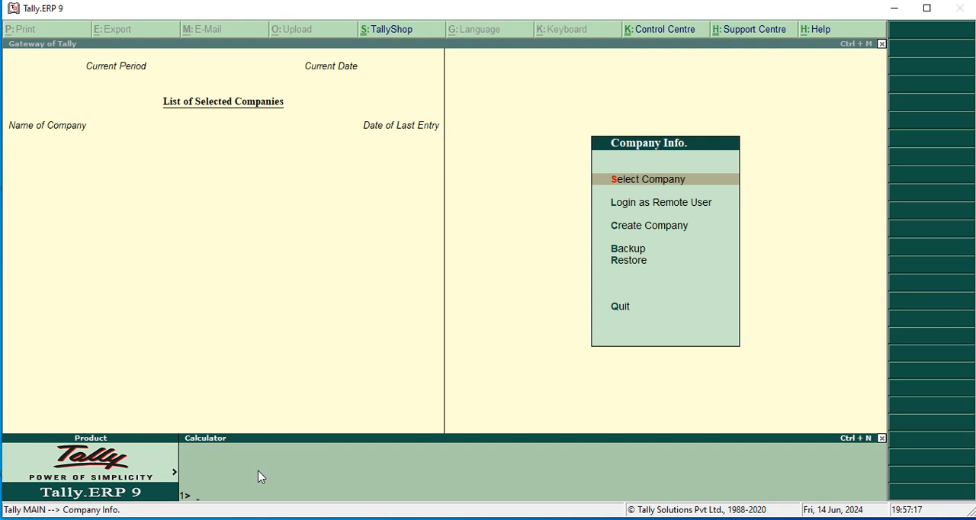
pyautogui.write('58/5')
pyautogui.press('Return')
pyautogui.hotkey('ctrl', 'm')
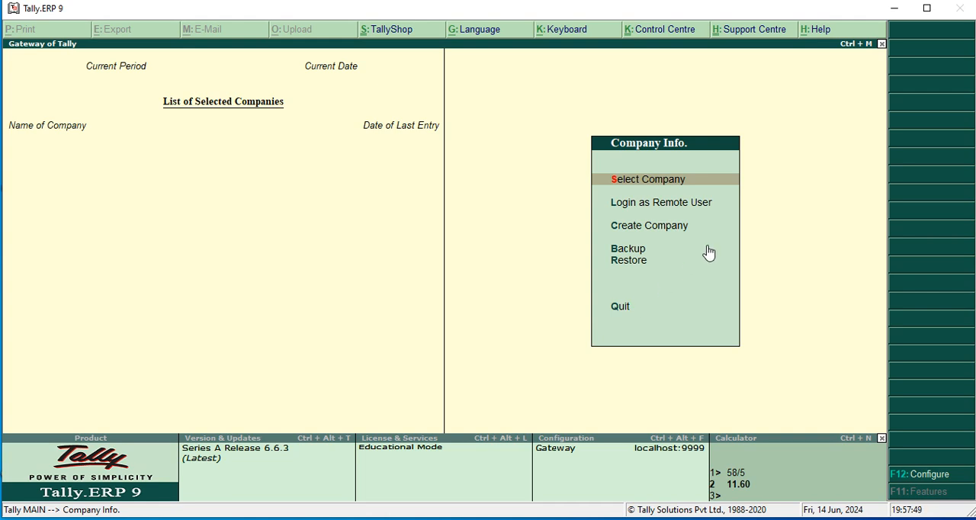
# - Start creating a new company named VIIT Education and keep the same text as its mailing name
pyautogui.press('Down')
pyautogui.press('Down')
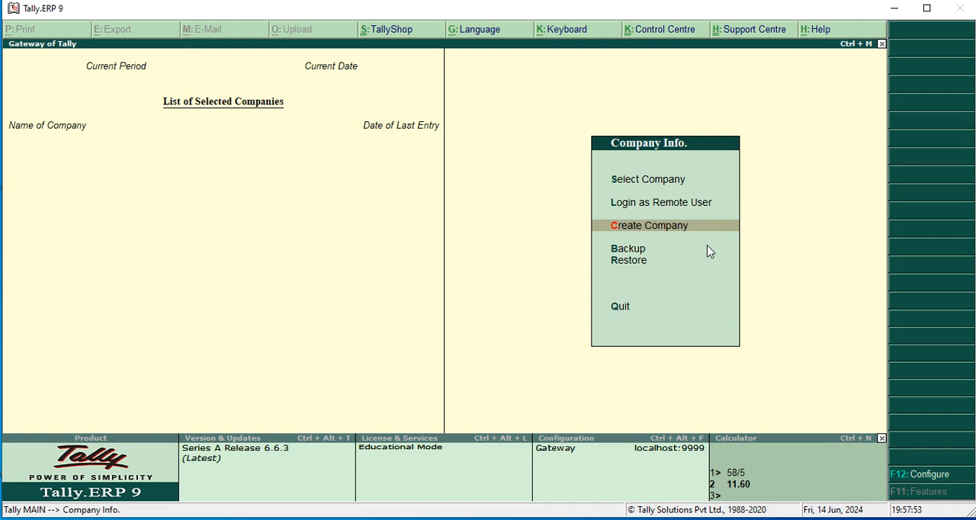
pyautogui.press('Return')
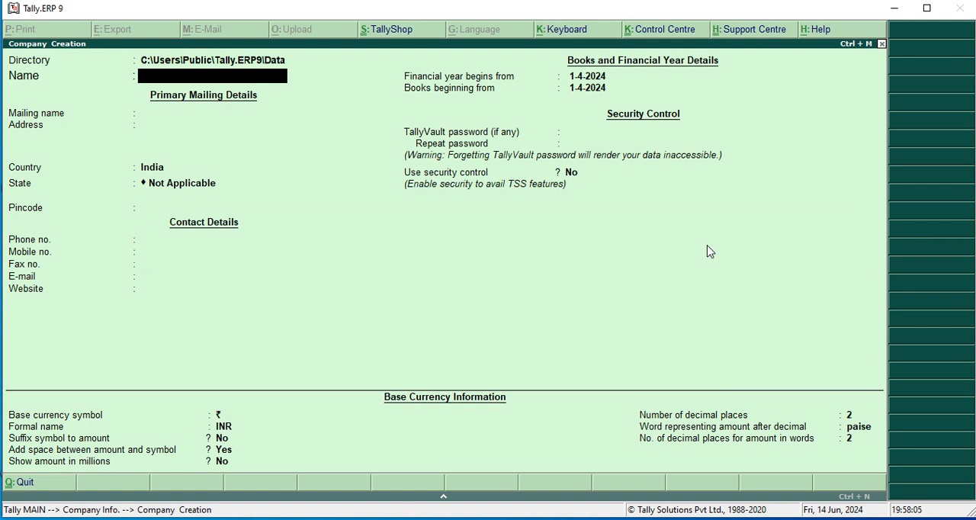
pyautogui.write('VIIT Education')
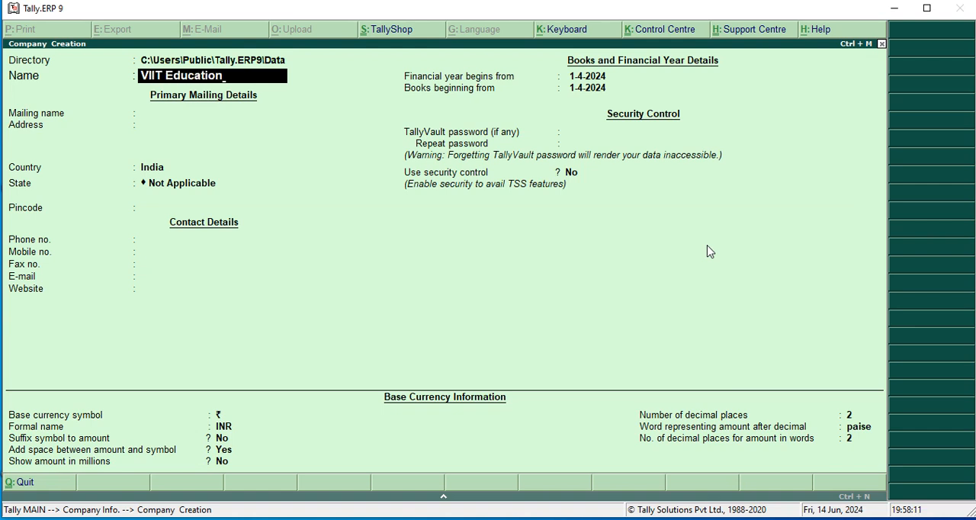
pyautogui.press('Return')
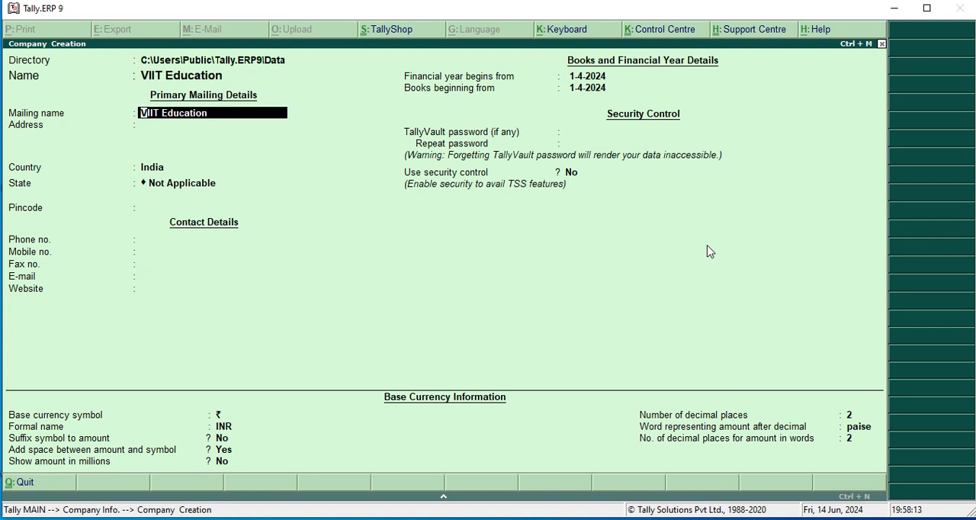
pyautogui.press('Return')
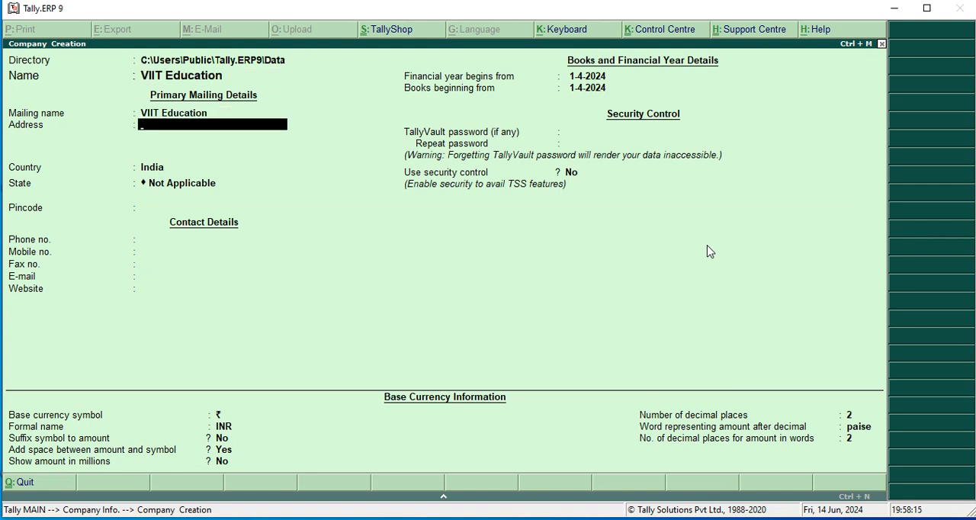
# - Enter the company's locality and city on one address line and leave the remaining address lines blank
pyautogui.write('Lucknow')
pyautogui.write('Hazra')
pyautogui.write('tganj')
pyautogui.press('Return')
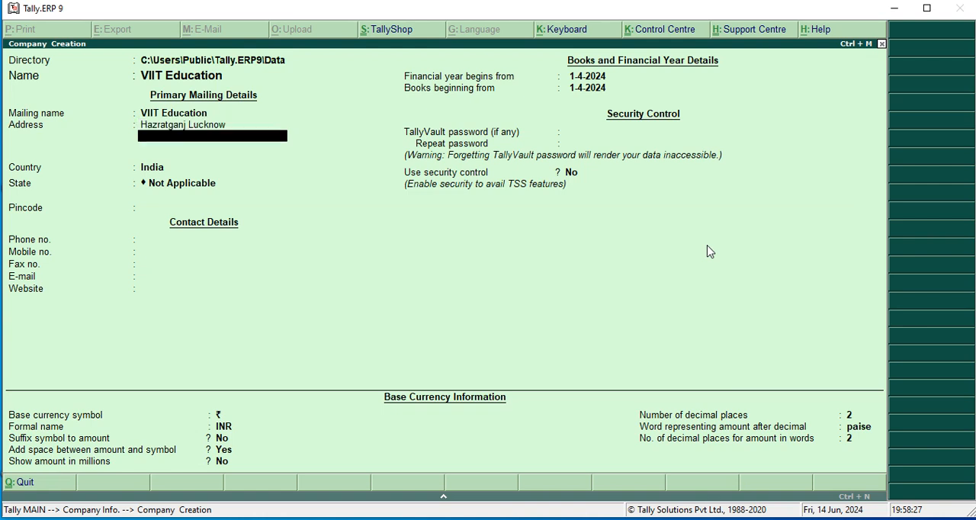
pyautogui.press('Return')
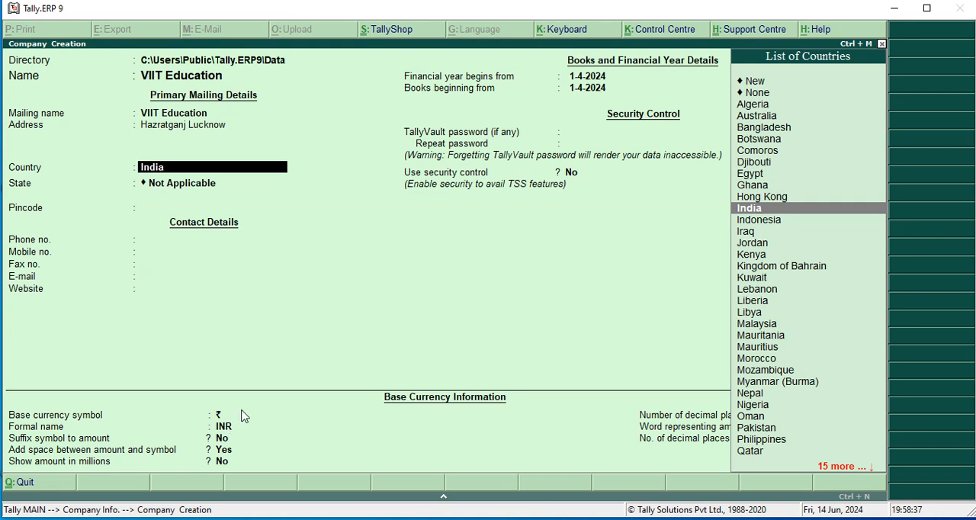
# - Set the company's country to Hong Kong
pyautogui.click(779, 197)
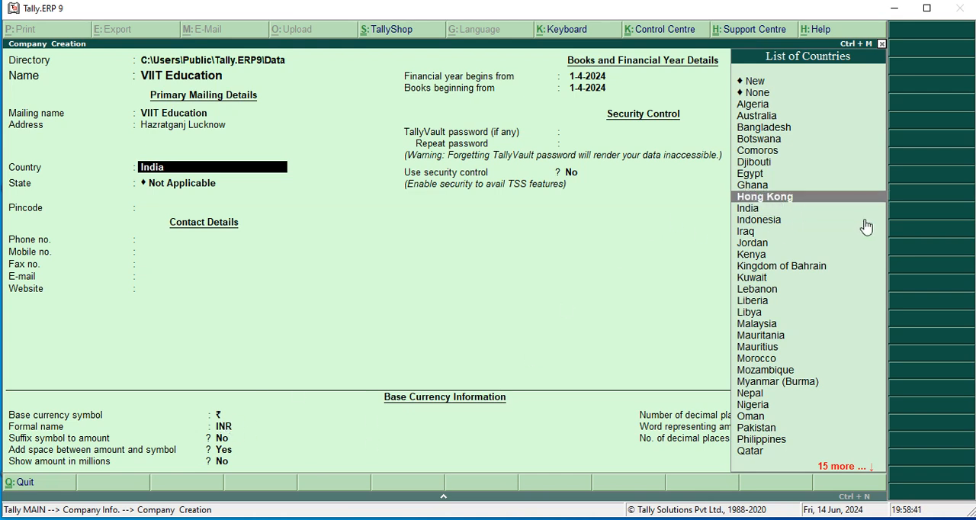
pyautogui.press('Return')
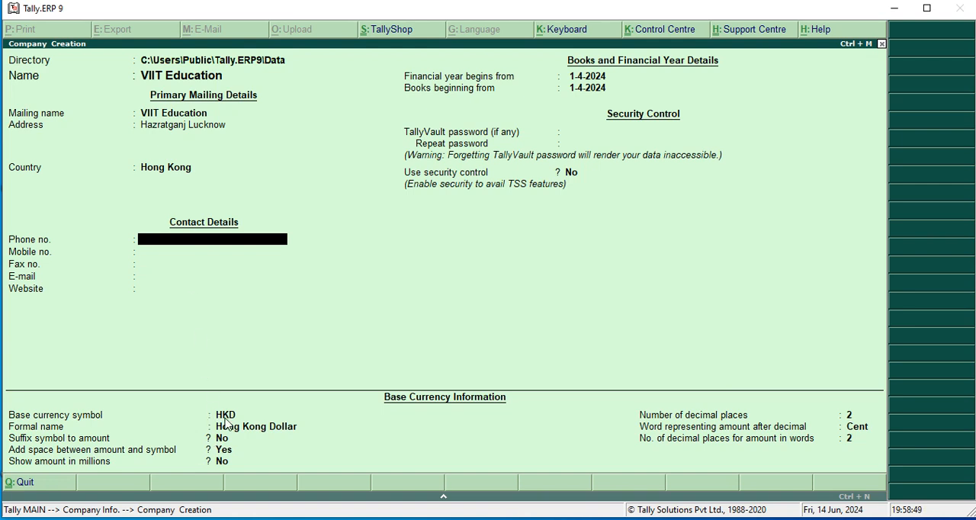
# - Change the company's country to United States of America
pyautogui.press('BackSpace')
pyautogui.write('In')
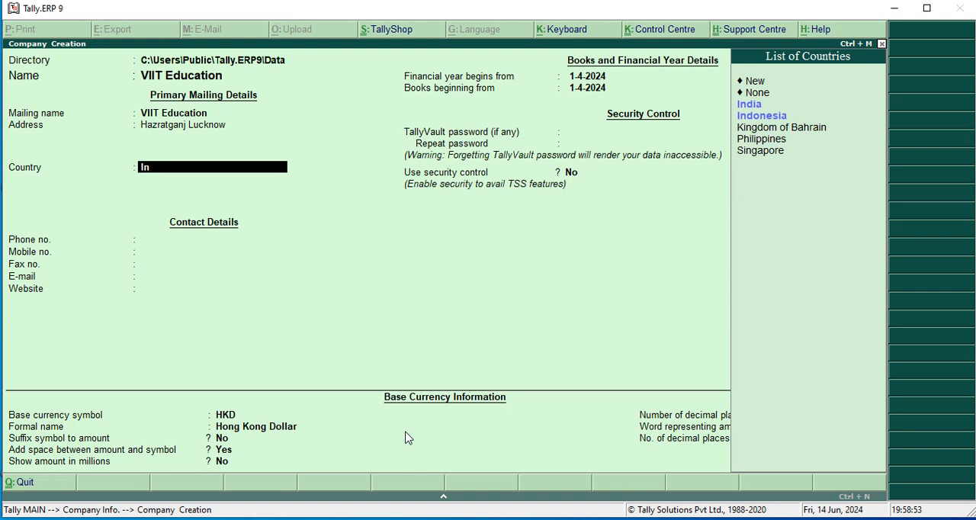
pyautogui.press('BackSpace')
pyautogui.press('BackSpace')
pyautogui.write('Am')
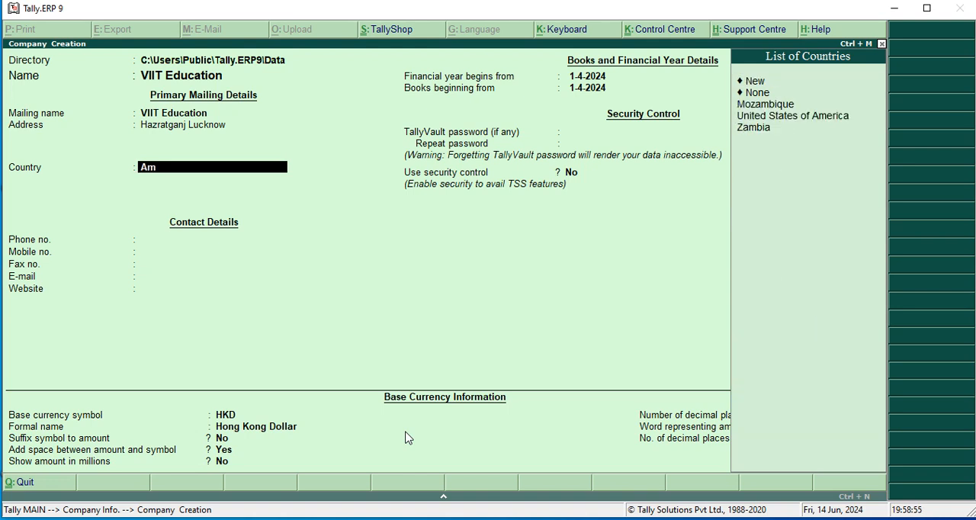
pyautogui.press('BackSpace')
pyautogui.press('BackSpace')
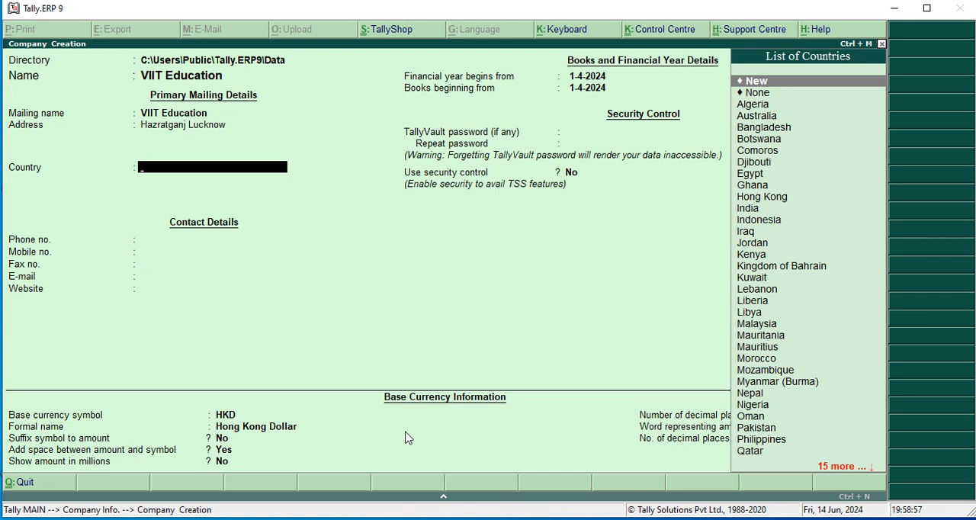
pyautogui.write('U')
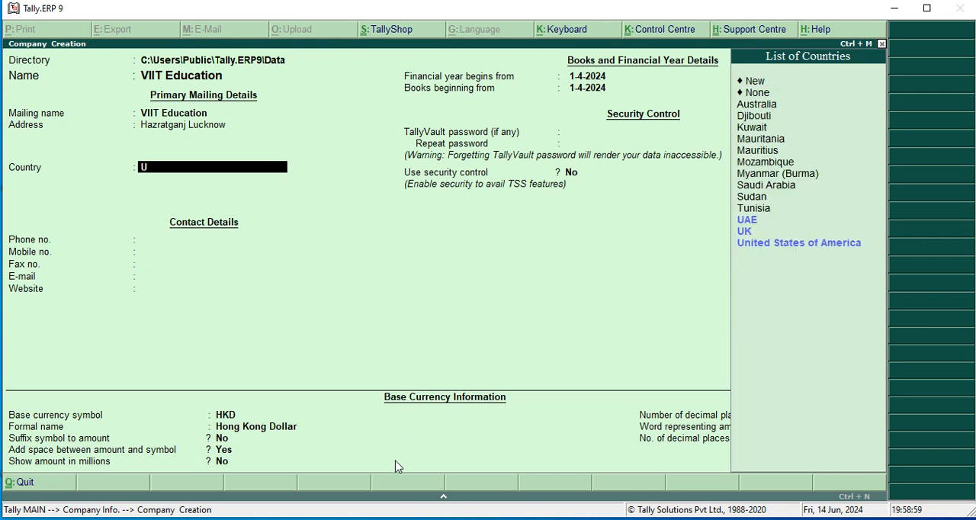
pyautogui.click(753, 245)
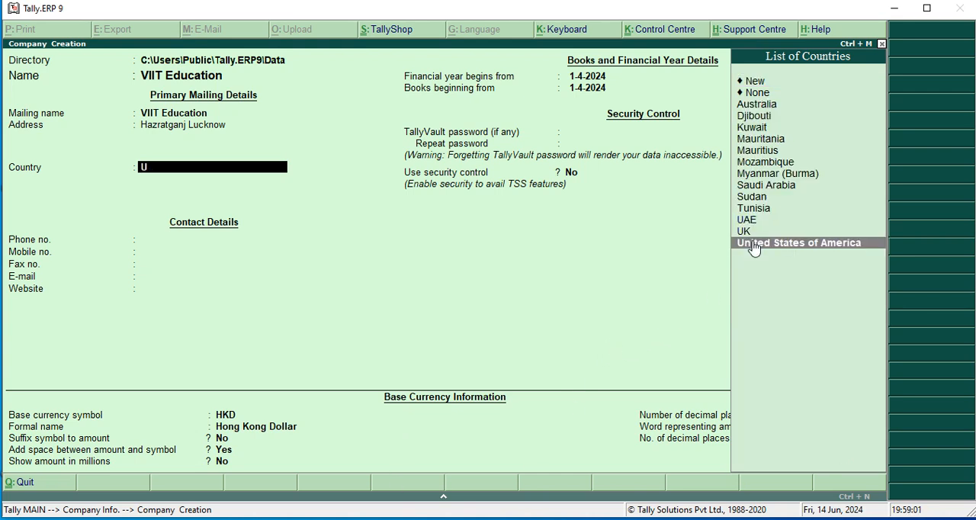
pyautogui.press('Return')
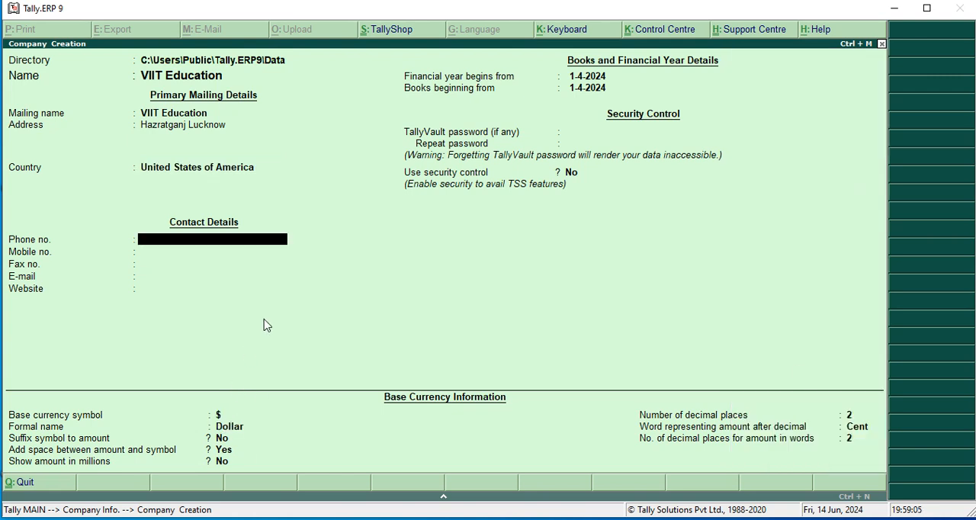
# - Set the company's country to India
pyautogui.press('BackSpace')
pyautogui.write('I')
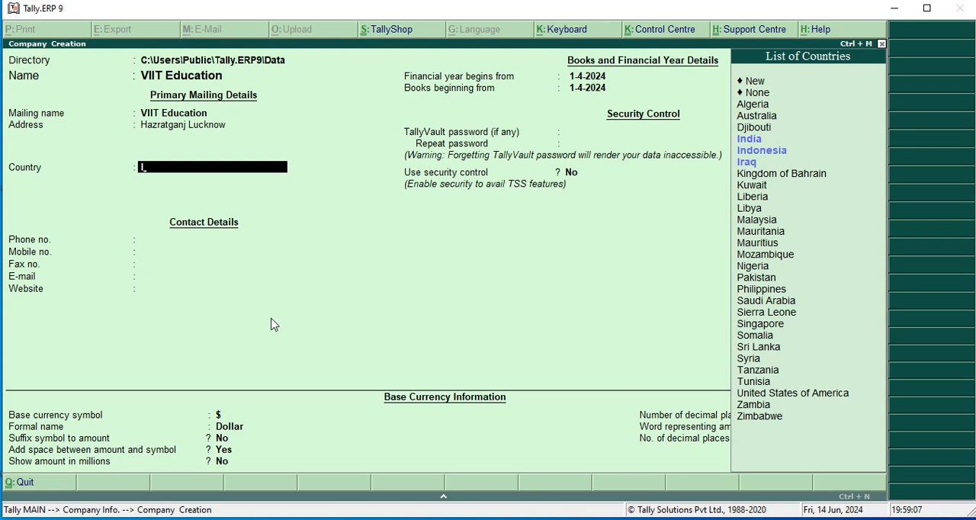
pyautogui.press('Down')
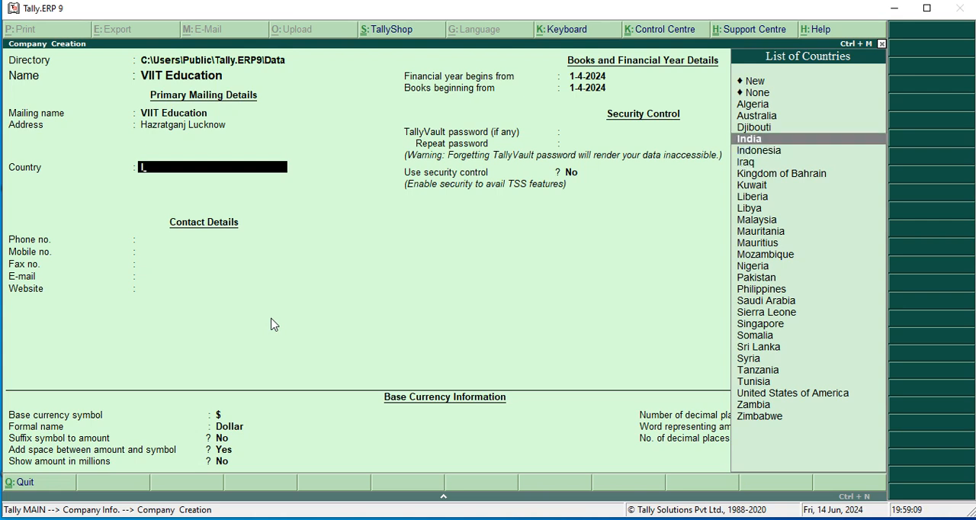
pyautogui.press('Return')
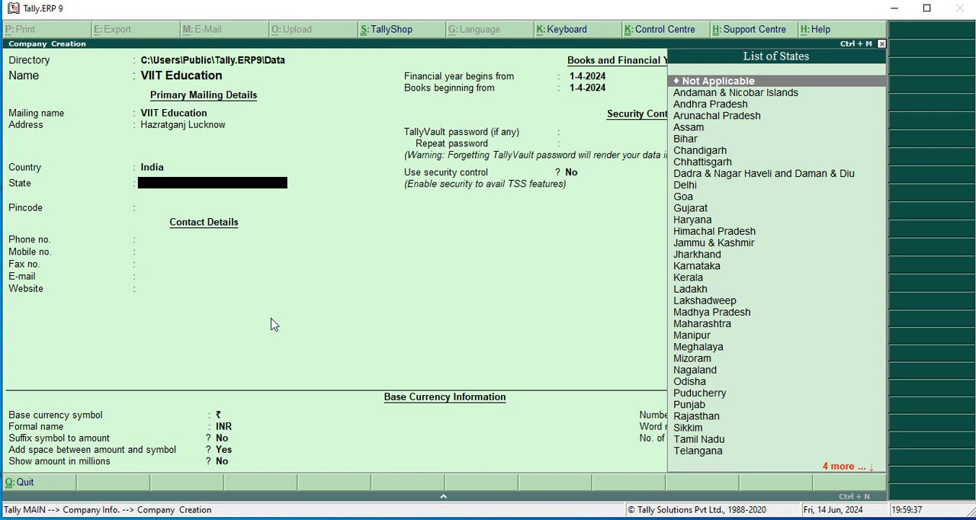
# - Set the company's state to Uttar Pradesh and enter its postal pincode
pyautogui.write('U')
pyautogui.press('Down')
pyautogui.press('Down')
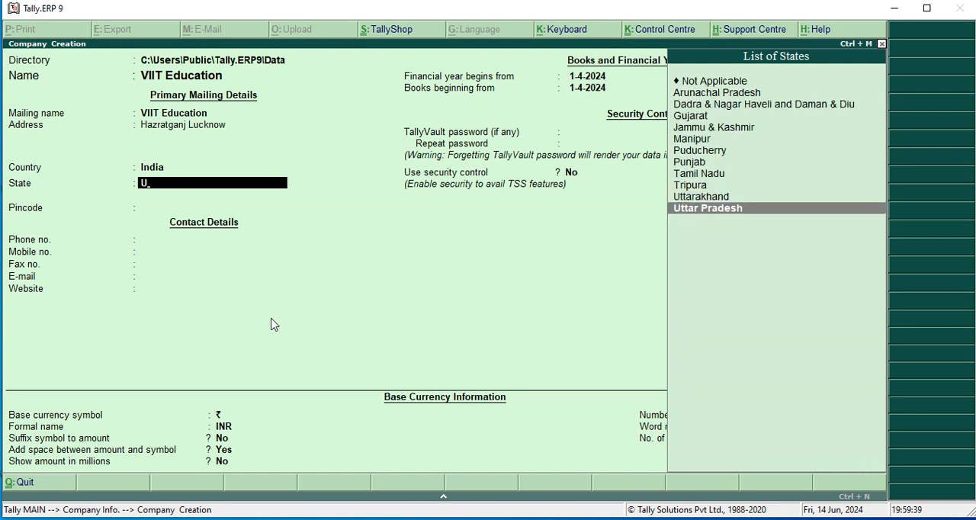
pyautogui.press('Return')
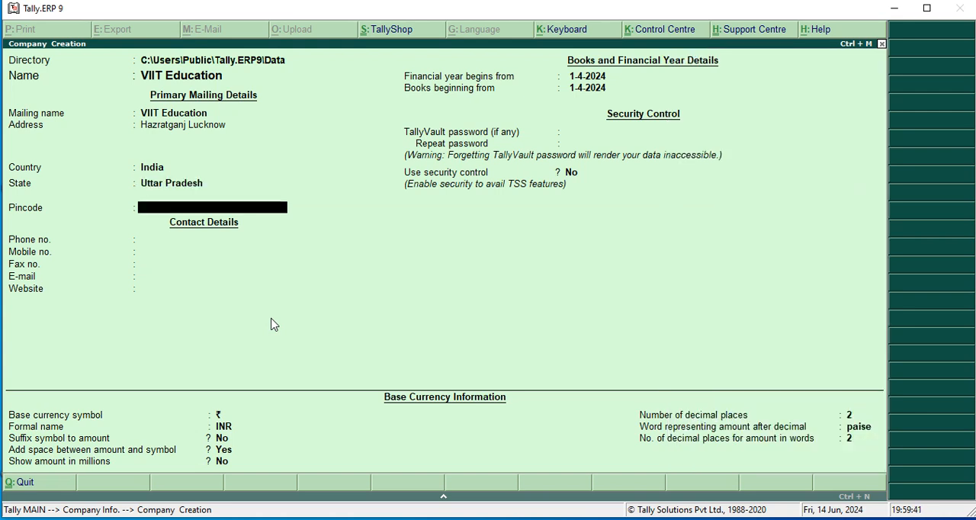
pyautogui.write('222222')
pyautogui.press('Return')
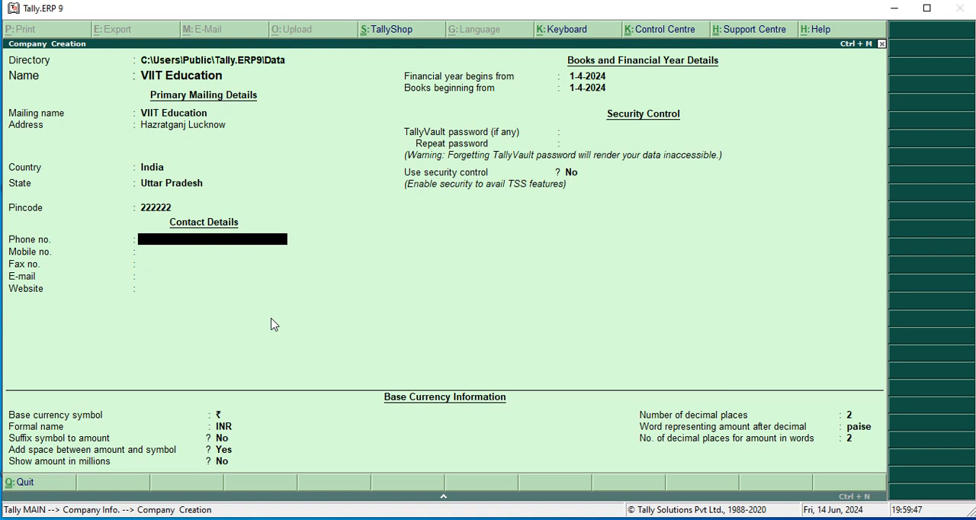
# - Enter the company's phone, mobile and fax numbers, leaving the e-mail and website blank
pyautogui.write('33333')
pyautogui.press('Return')
pyautogui.write('9')
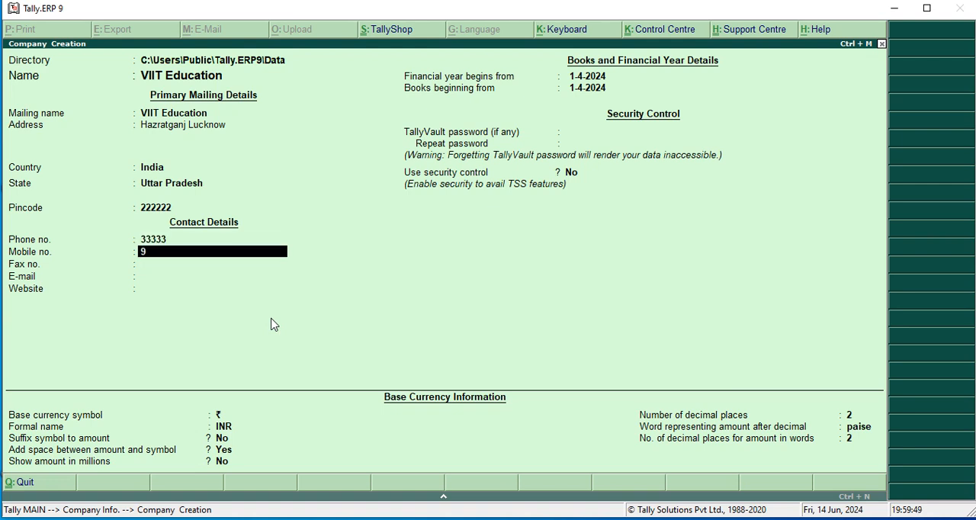
pyautogui.write('999999')
pyautogui.press('Return')
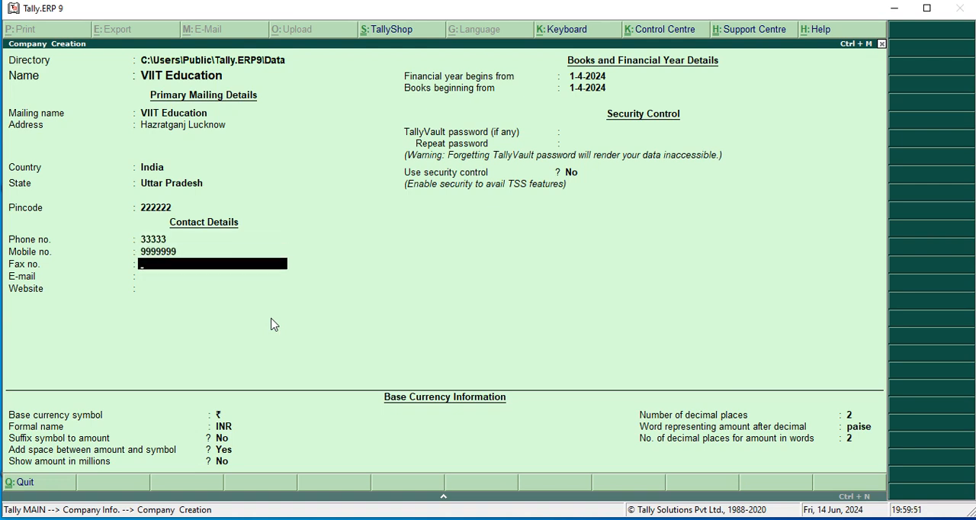
pyautogui.write('555555')
pyautogui.press('Return')
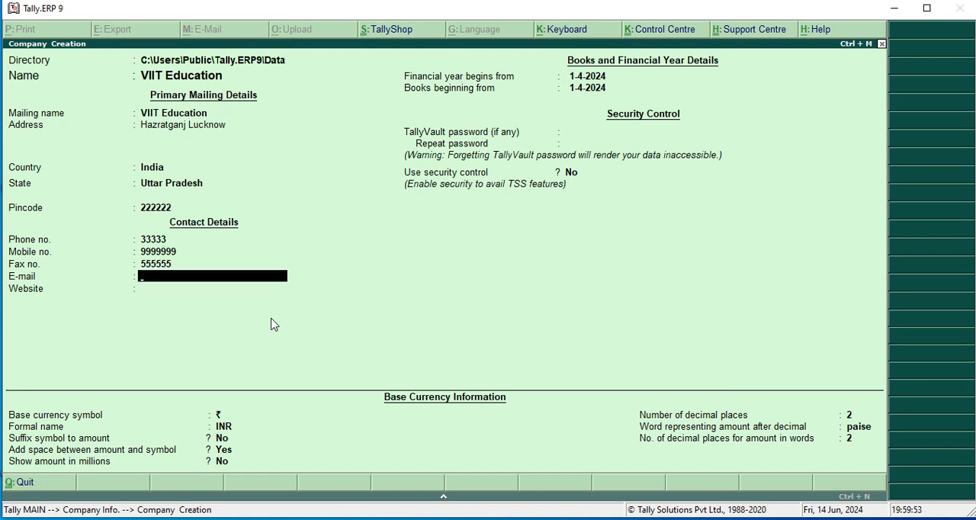
pyautogui.press('Return')
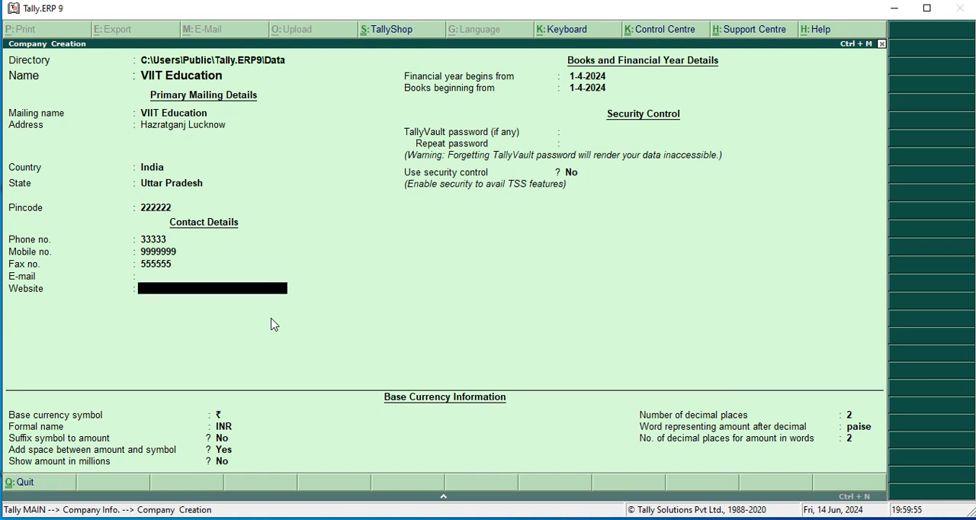
pyautogui.press('Return')
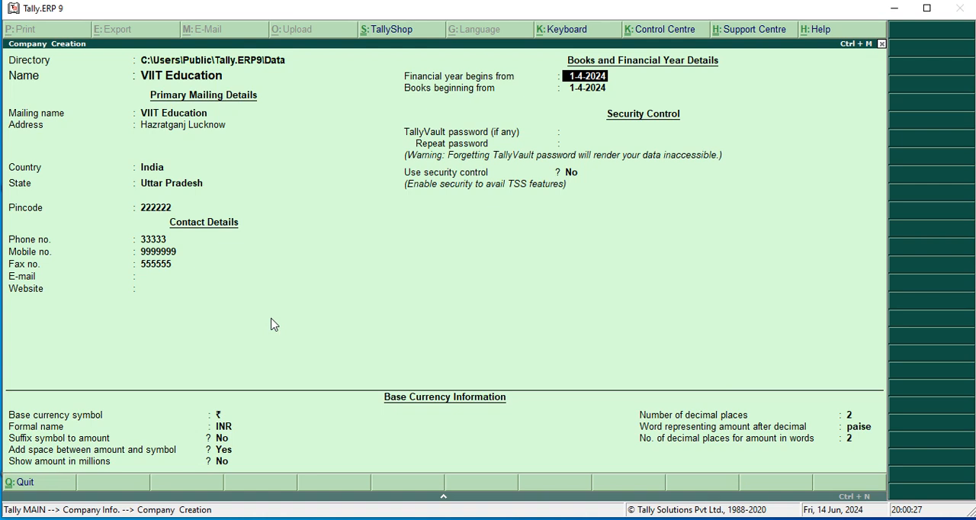
# - Keep 1-4-2024 as the start of the financial year and set the books beginning date to 1-5-2024
pyautogui.press('Return')
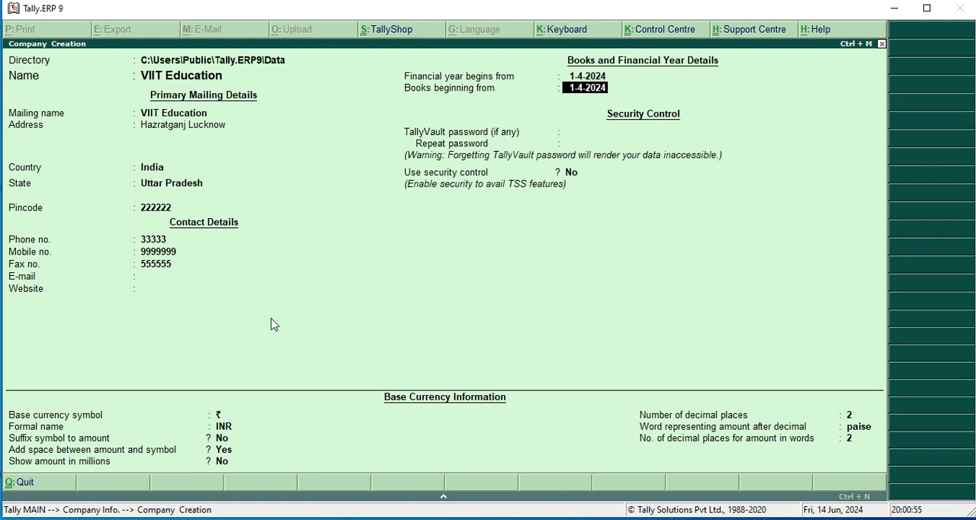
pyautogui.write('1-7-')
pyautogui.write('2')
pyautogui.press('BackSpace')
pyautogui.press('BackSpace')
pyautogui.press('BackSpace')
pyautogui.write('5-2024')
pyautogui.press('Return')
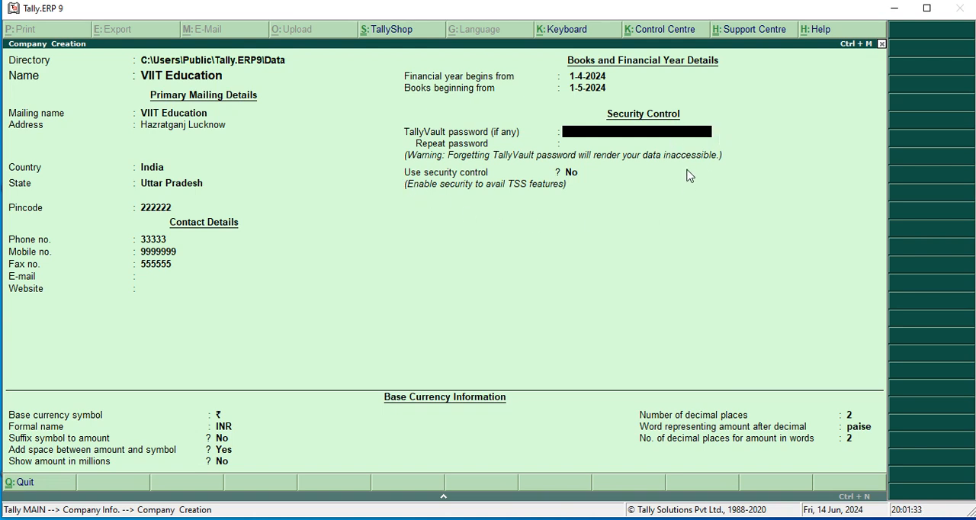
# - Leave the TallyVault password blank and security control at No, and keep the default rupee symbol, INR name and amount display options
pyautogui.press('Return')
pyautogui.press('Return')
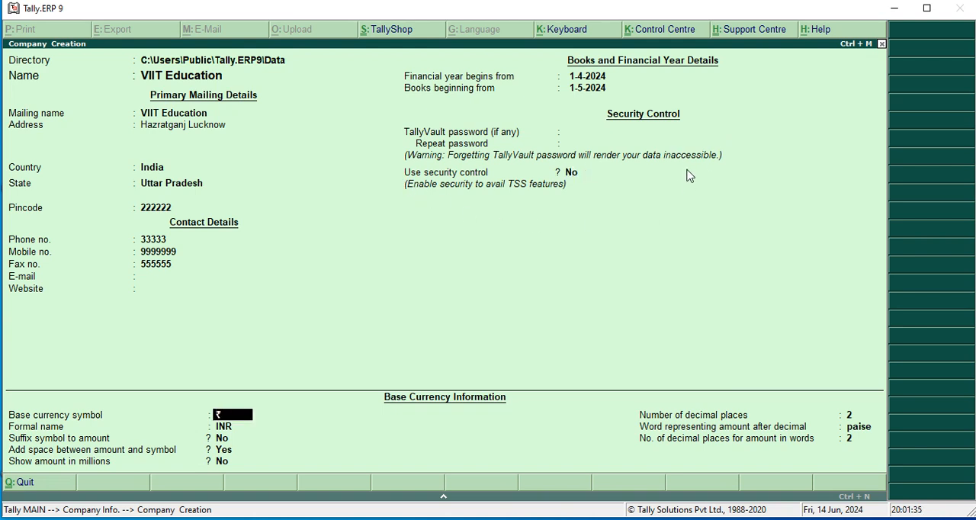
pyautogui.press('Return')
pyautogui.press('Return')
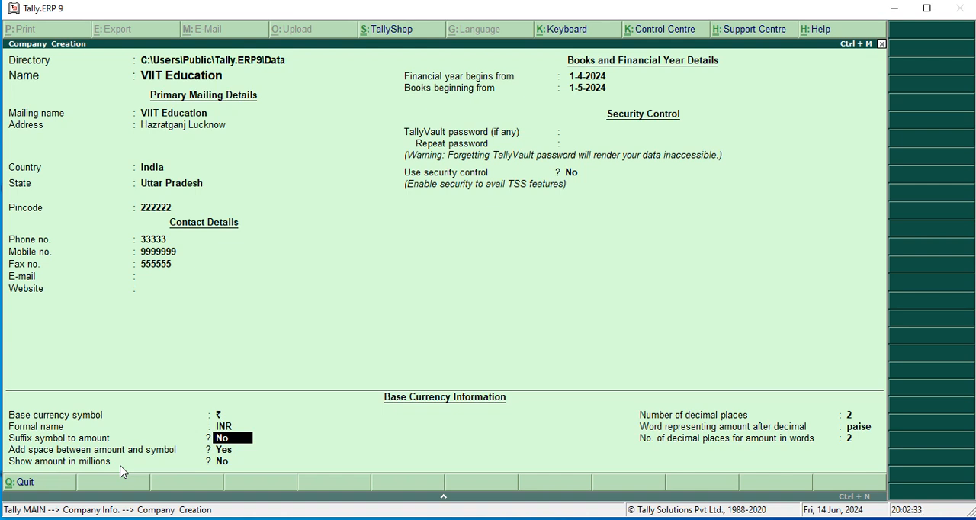
pyautogui.press('Return')
pyautogui.press('Return')
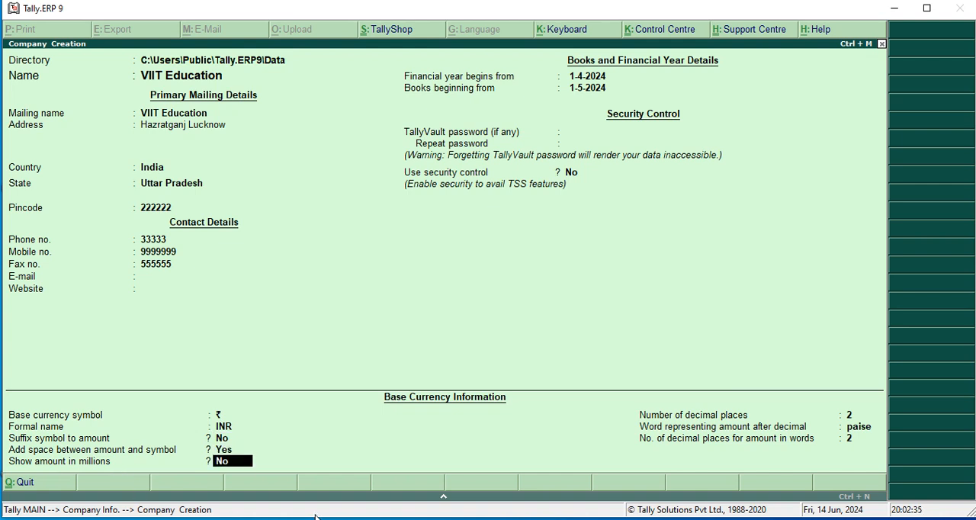
pyautogui.press('Return')
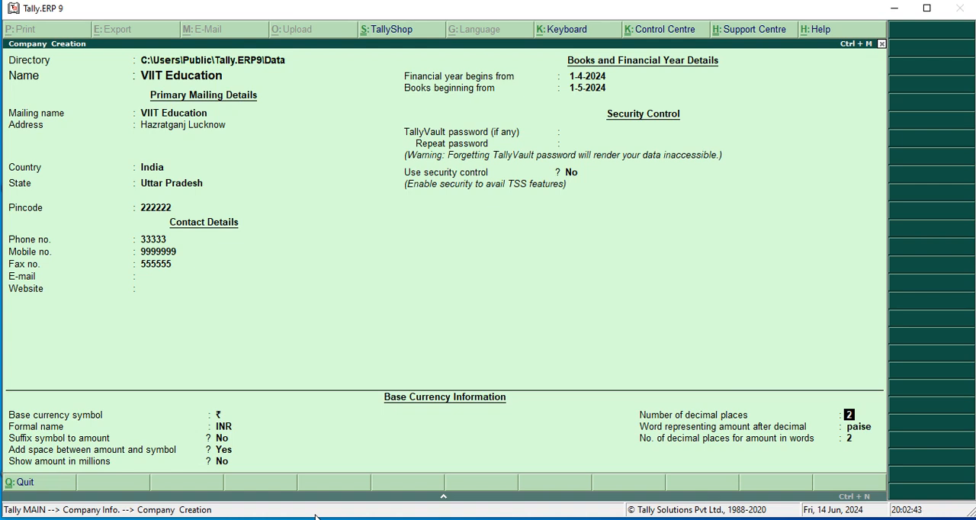
# - Set the base currency's number of decimal places to 2
pyautogui.write('3')
pyautogui.write('4')
pyautogui.write('2')
pyautogui.press('Return')
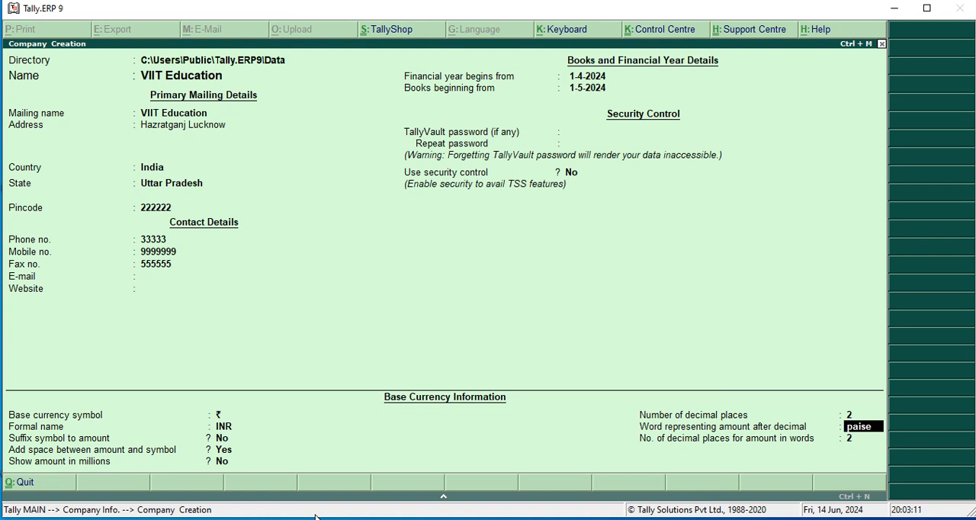
# - Keep paise as the decimal word and 2 decimal places for amounts in words, and accept the company creation
pyautogui.press('Return')
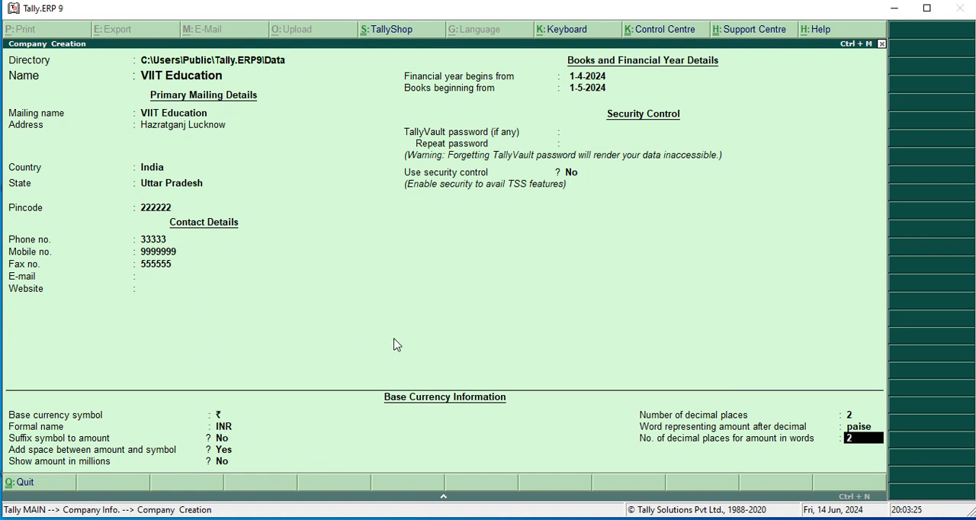
pyautogui.press('Return')
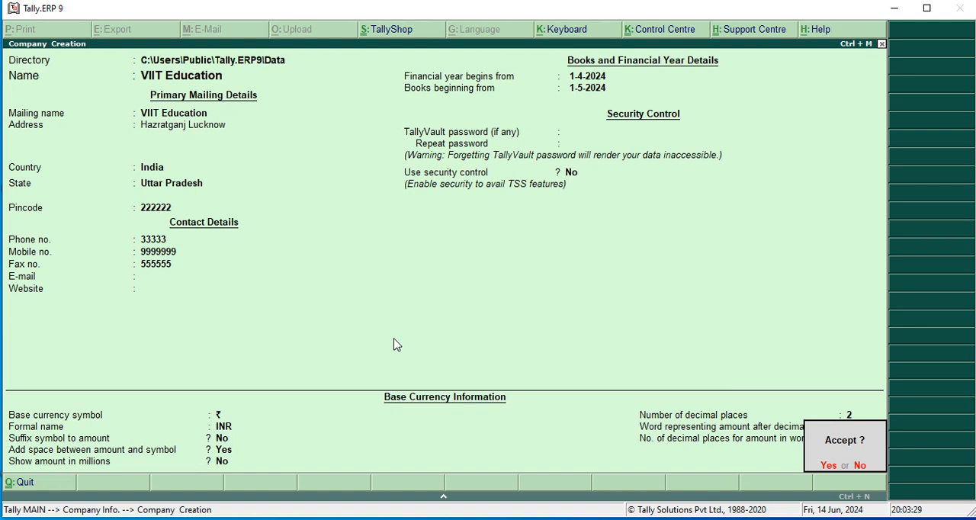
pyautogui.press('Return')
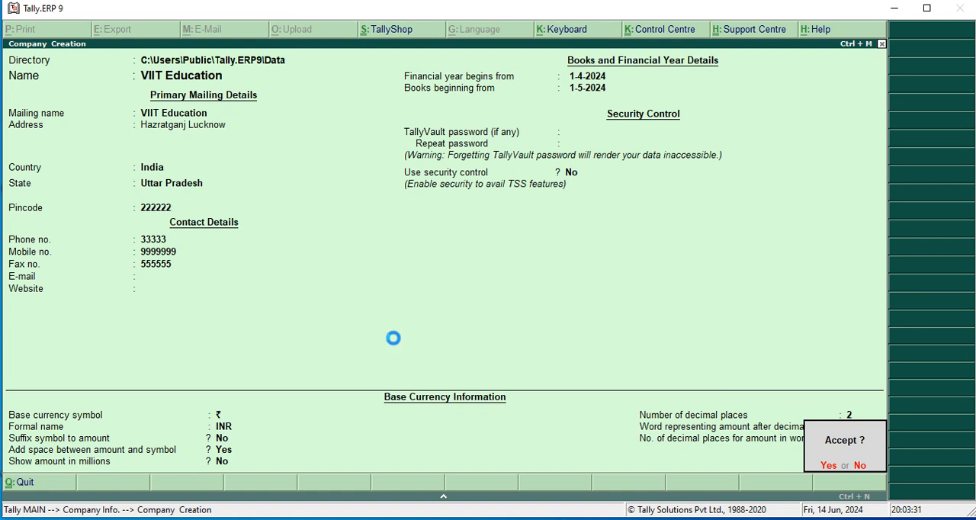